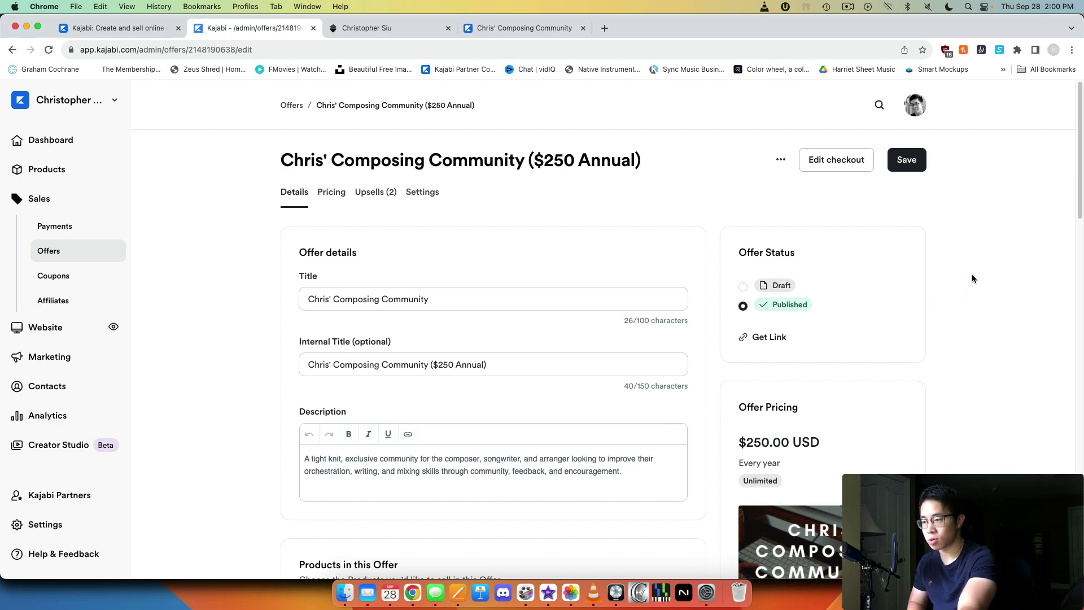
Step: Find the offer's Automations and open the purchase automation for the 'Chris' Composing Community - Thank You!' sequence
{"action": "scroll", "coordinate": [1004, 286], "scroll_direction": "down", "scroll_amount": 5}
{"action": "scroll", "coordinate": [1007, 288], "scroll_direction": "up", "scroll_amount": 5}
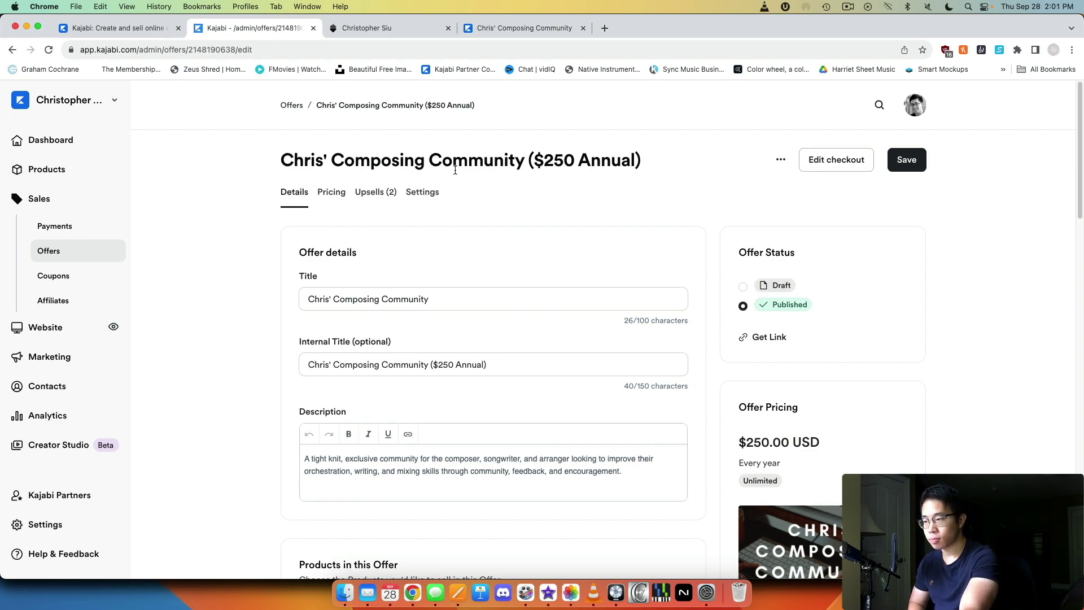
{"action": "scroll", "coordinate": [1009, 206], "scroll_direction": "down", "scroll_amount": 15}
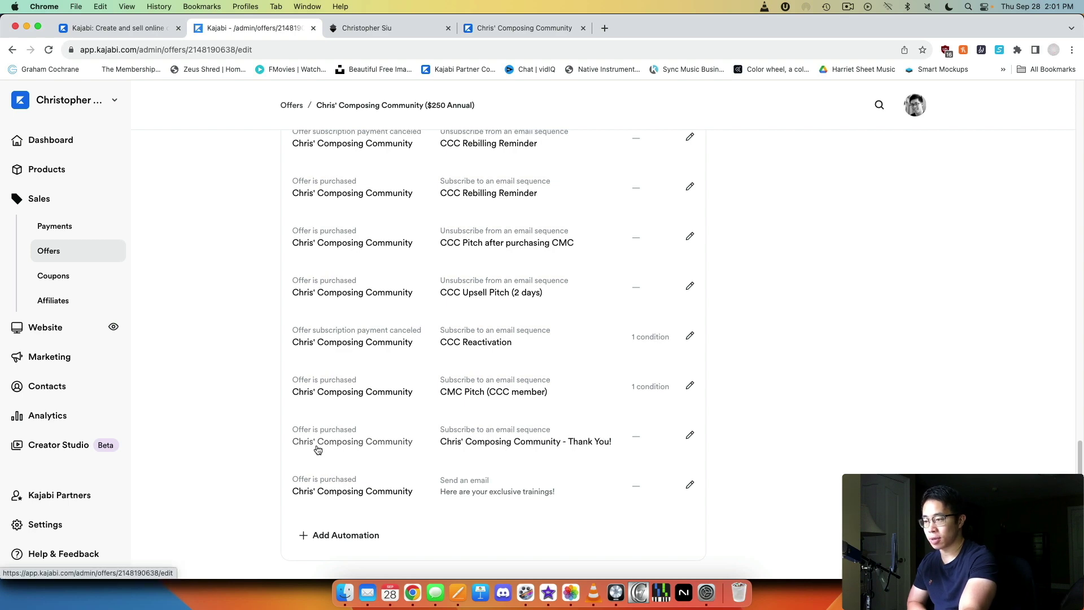
{"action": "left_click", "coordinate": [690, 435]}
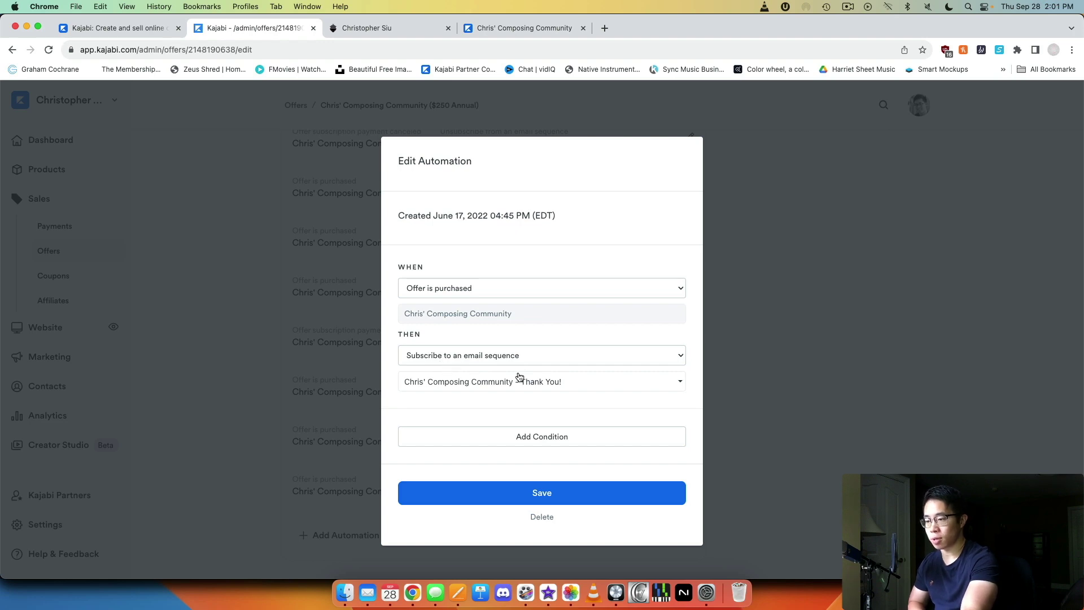
{"action": "left_click", "coordinate": [712, 443]}
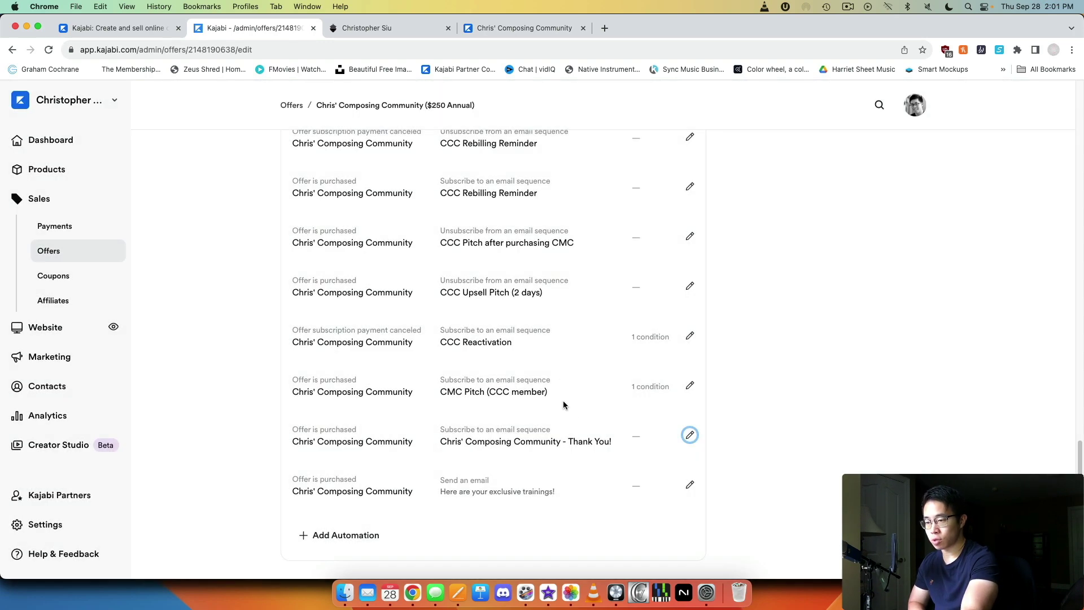
{"action": "left_click", "coordinate": [689, 484]}
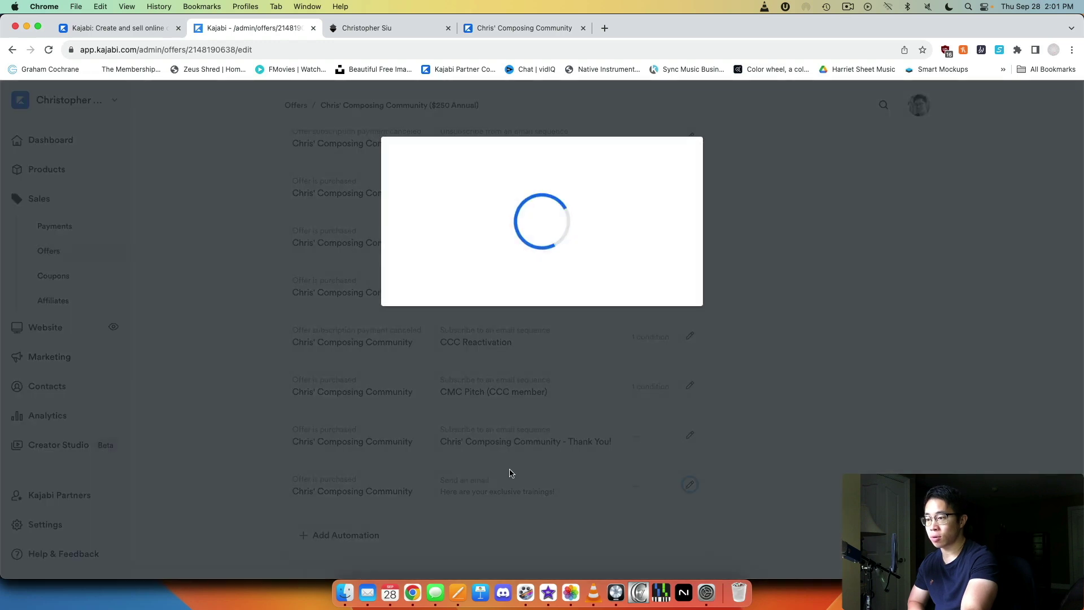
{"action": "scroll", "coordinate": [540, 388], "scroll_direction": "down", "scroll_amount": 5}
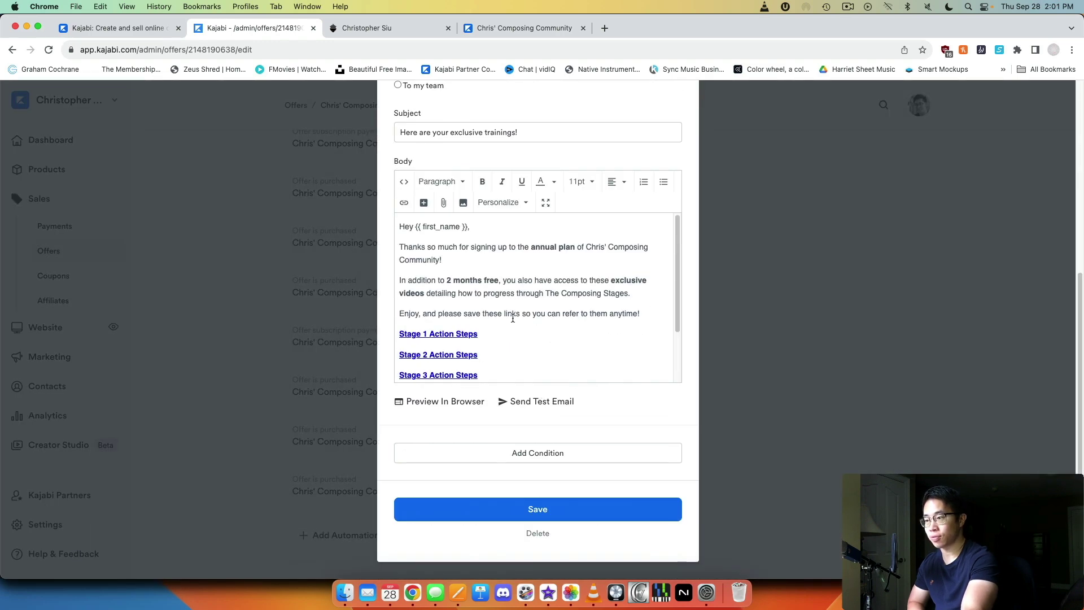
{"action": "scroll", "coordinate": [513, 326], "scroll_direction": "down", "scroll_amount": 2}
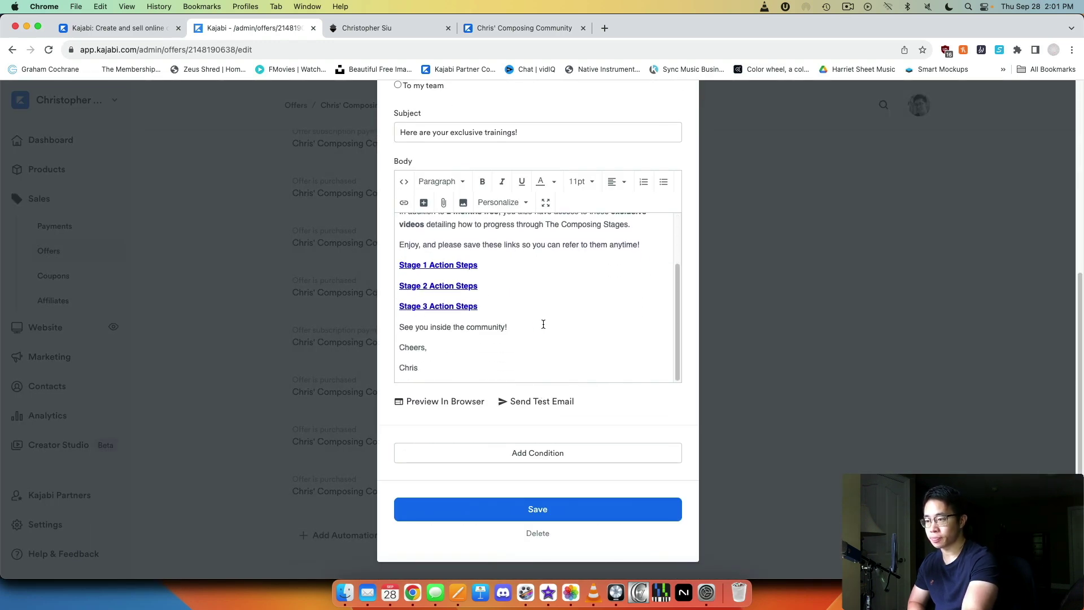
{"action": "scroll", "coordinate": [542, 322], "scroll_direction": "up", "scroll_amount": 3}
{"action": "left_click", "coordinate": [745, 284]}
{"action": "scroll", "coordinate": [602, 405], "scroll_direction": "up", "scroll_amount": 3}
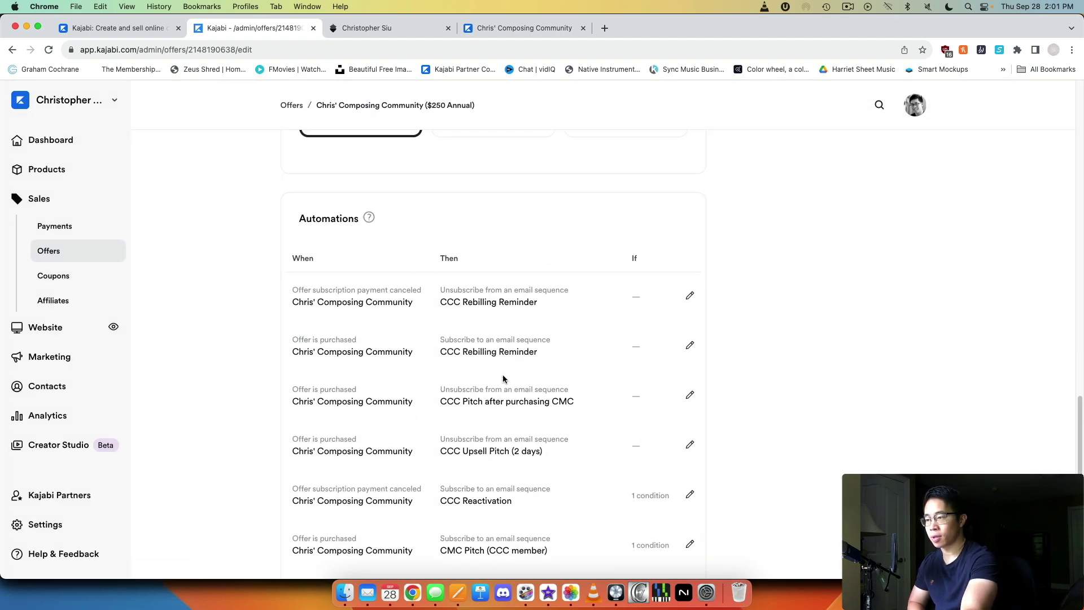
{"action": "scroll", "coordinate": [501, 376], "scroll_direction": "up", "scroll_amount": 3}
Step: Return to the top of the offer page and switch to the member-facing 'Welcome to Chris' Composing Community!' page
{"action": "scroll", "coordinate": [503, 379], "scroll_direction": "up", "scroll_amount": 15}
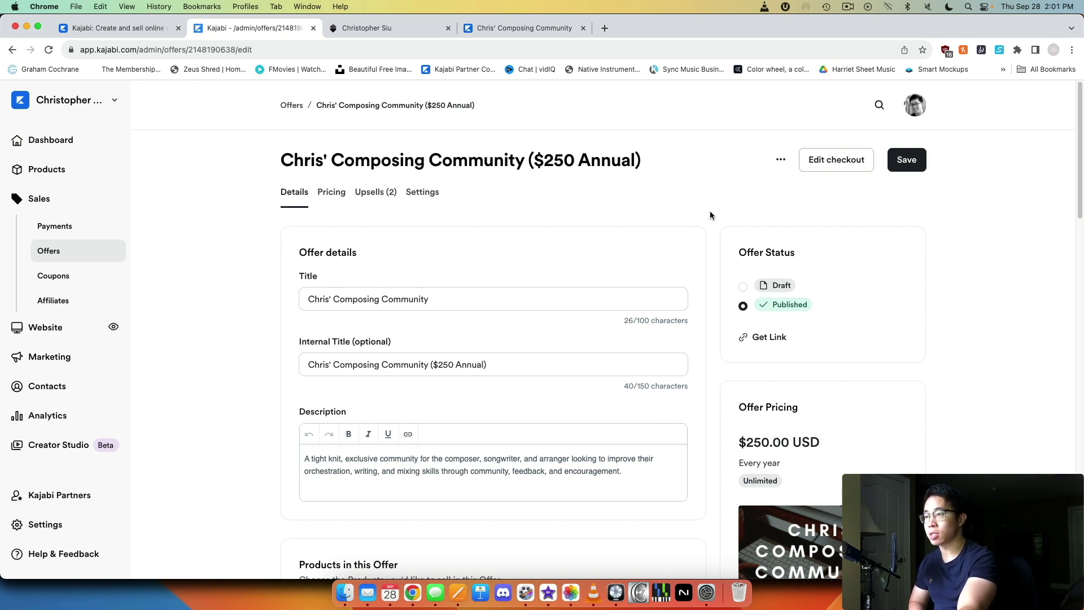
{"action": "left_click", "coordinate": [405, 29]}
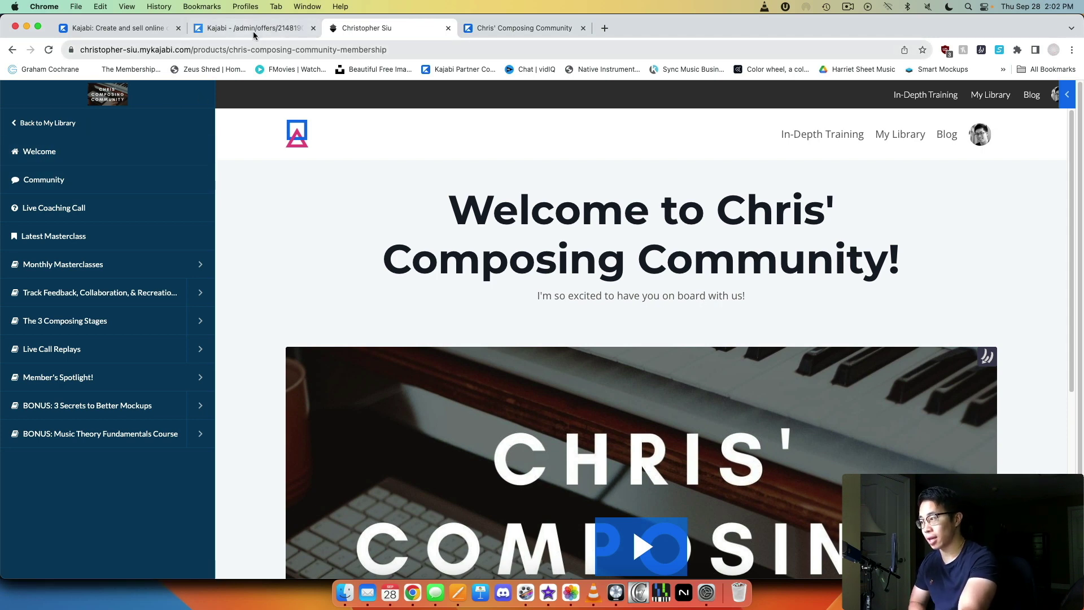
Step: Follow the membership sidebar's Community link to the 'Welcome to the exclusive community!' page and select its address
{"action": "left_click", "coordinate": [96, 177]}
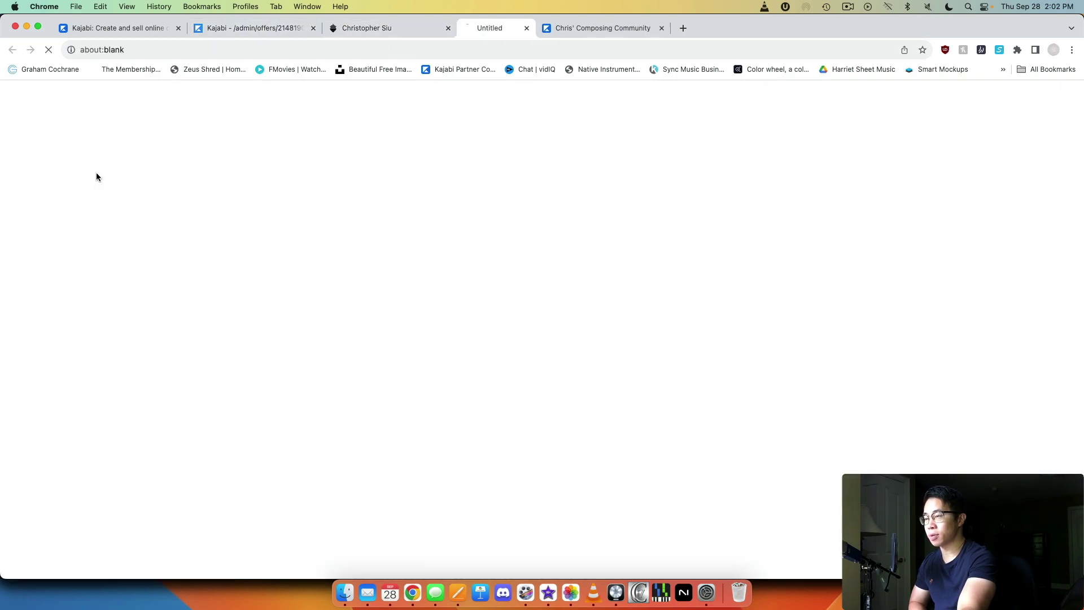
{"action": "left_click", "coordinate": [427, 32]}
{"action": "left_click", "coordinate": [529, 28]}
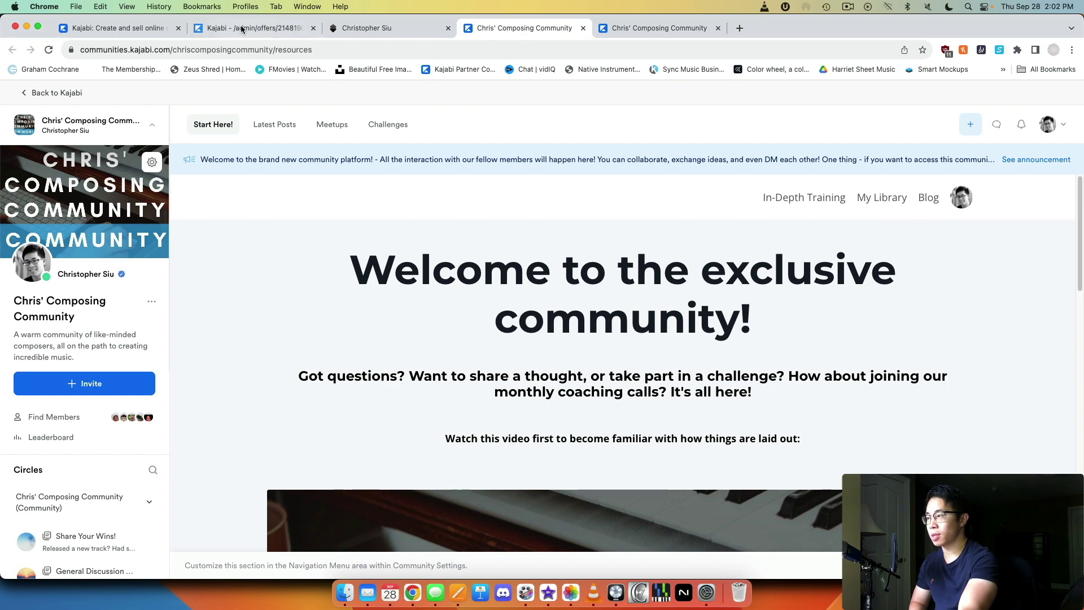
{"action": "left_click", "coordinate": [262, 50]}
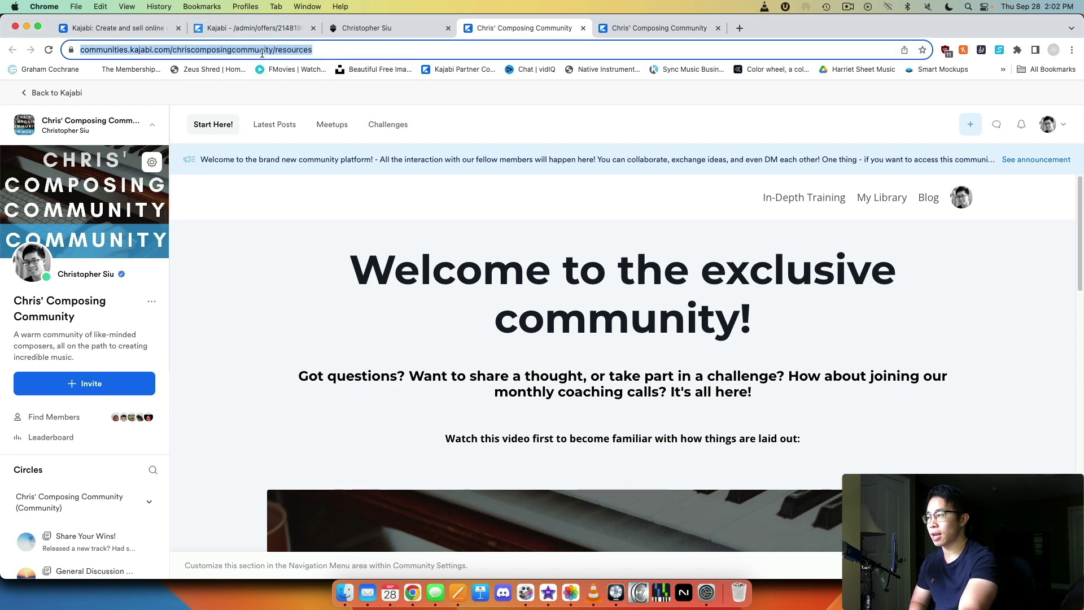
Step: Close the duplicate community tab and the membership tab, keeping only the community Start Here page
{"action": "left_click", "coordinate": [395, 28]}
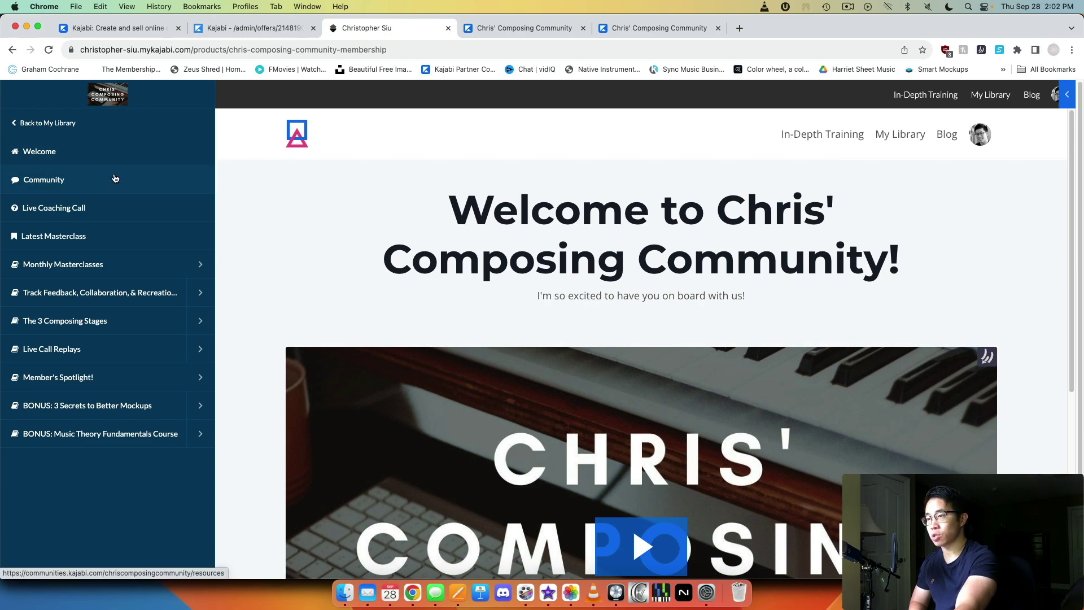
{"action": "left_click", "coordinate": [478, 30]}
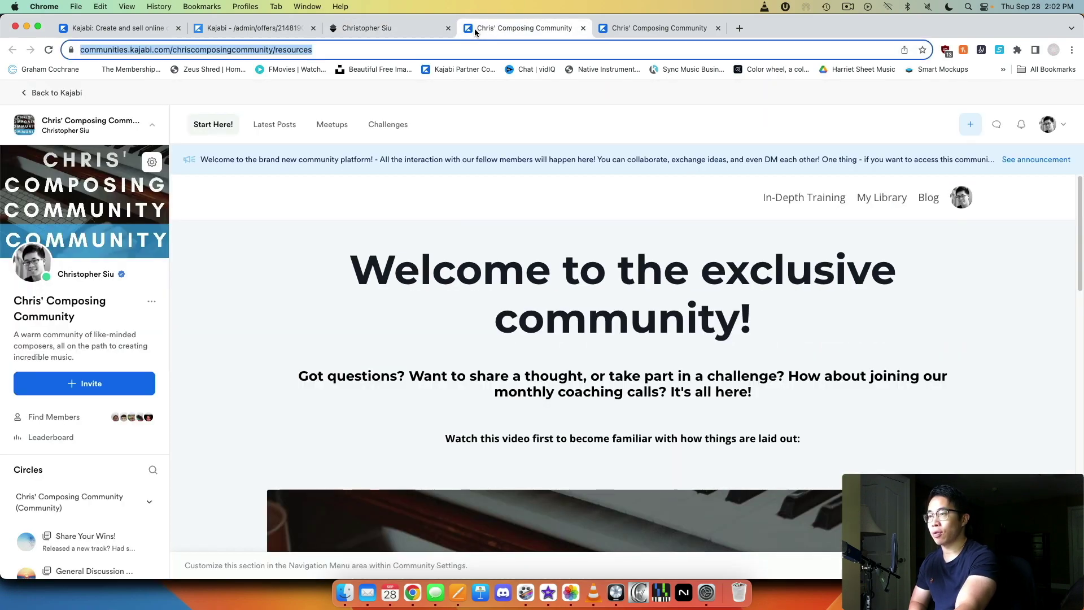
{"action": "left_click", "coordinate": [581, 29]}
{"action": "left_click", "coordinate": [503, 26]}
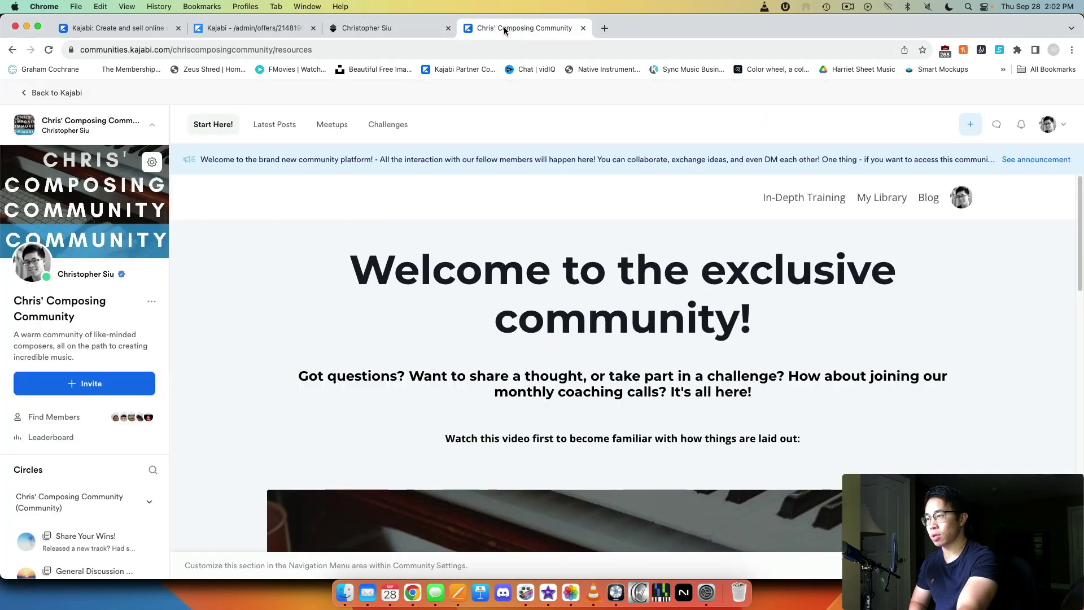
{"action": "left_click", "coordinate": [448, 28]}
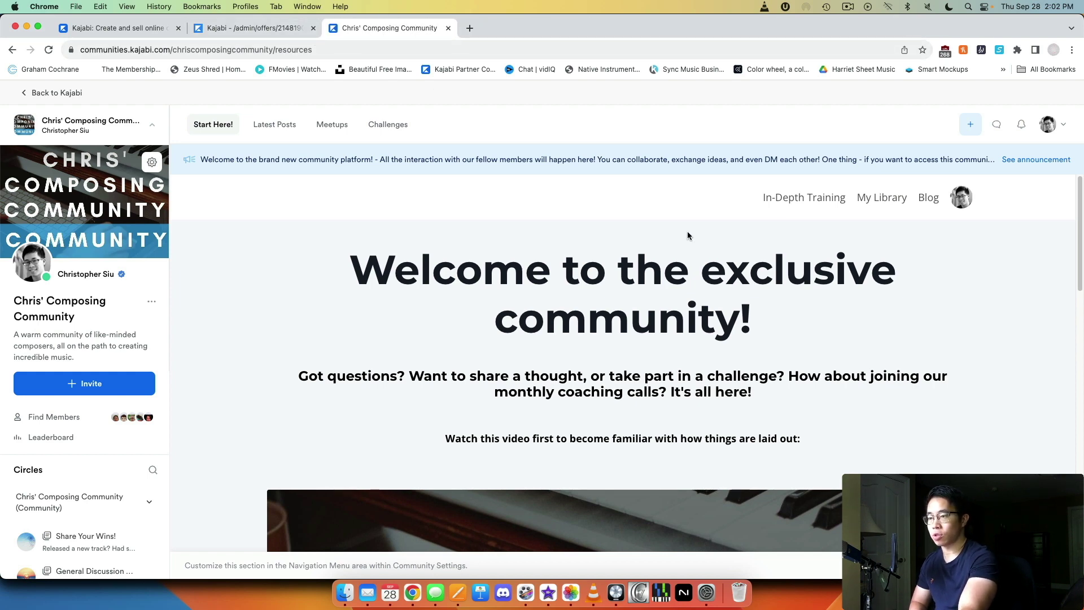
{"action": "scroll", "coordinate": [686, 239], "scroll_direction": "down", "scroll_amount": 10}
Step: Follow Start Here's 'click here' link to the membership product page, browse its lessons, then return
{"action": "scroll", "coordinate": [671, 235], "scroll_direction": "down", "scroll_amount": 7}
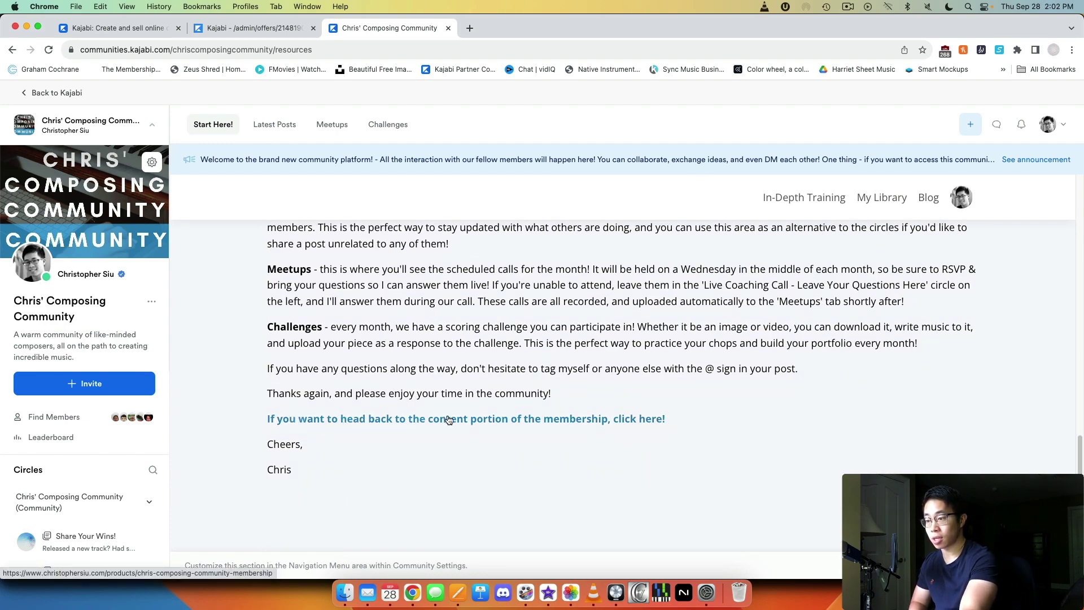
{"action": "left_click", "coordinate": [560, 421]}
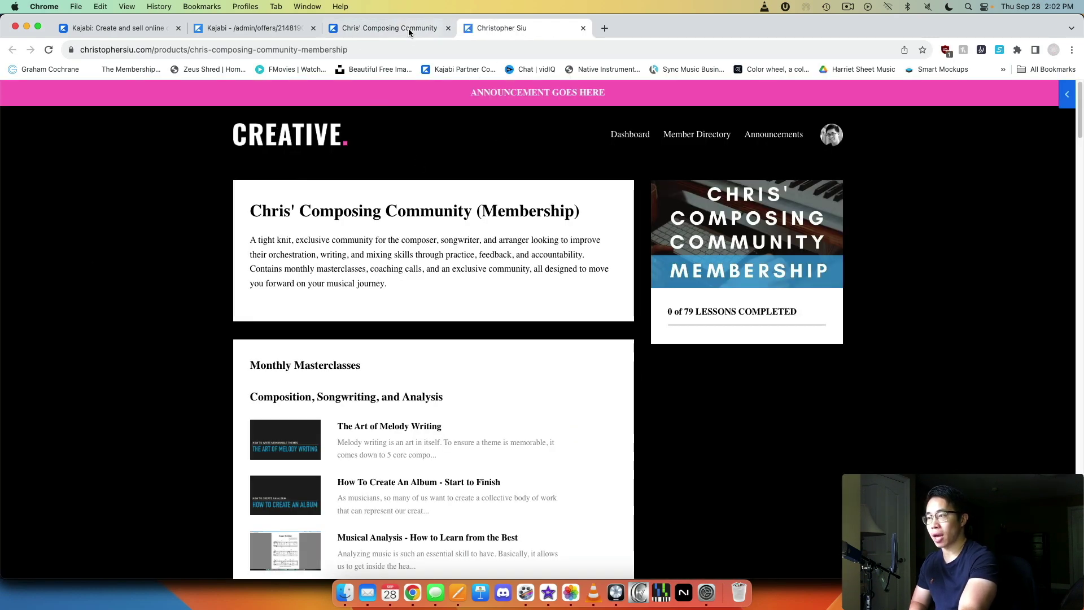
{"action": "left_click", "coordinate": [414, 27]}
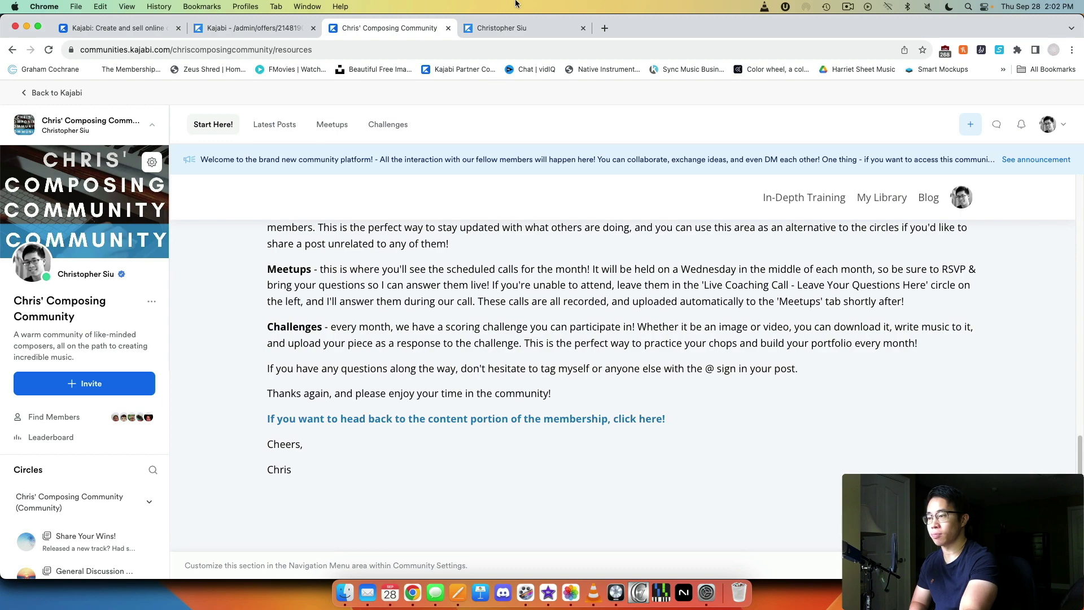
{"action": "left_click", "coordinate": [509, 29]}
{"action": "scroll", "coordinate": [404, 359], "scroll_direction": "down", "scroll_amount": 5}
{"action": "scroll", "coordinate": [404, 359], "scroll_direction": "down", "scroll_amount": 15}
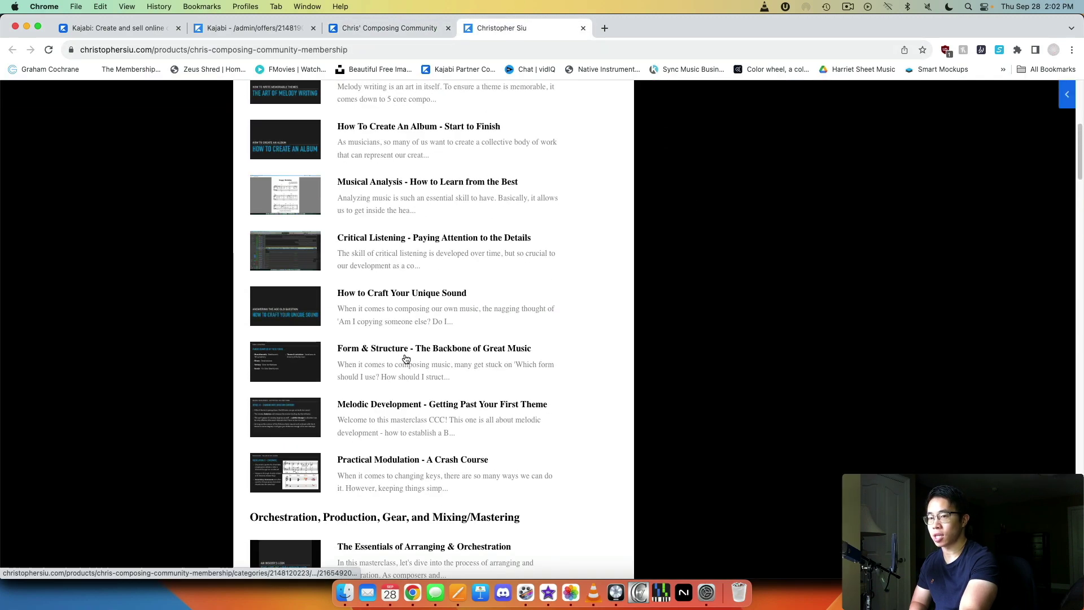
{"action": "scroll", "coordinate": [411, 354], "scroll_direction": "down", "scroll_amount": 8}
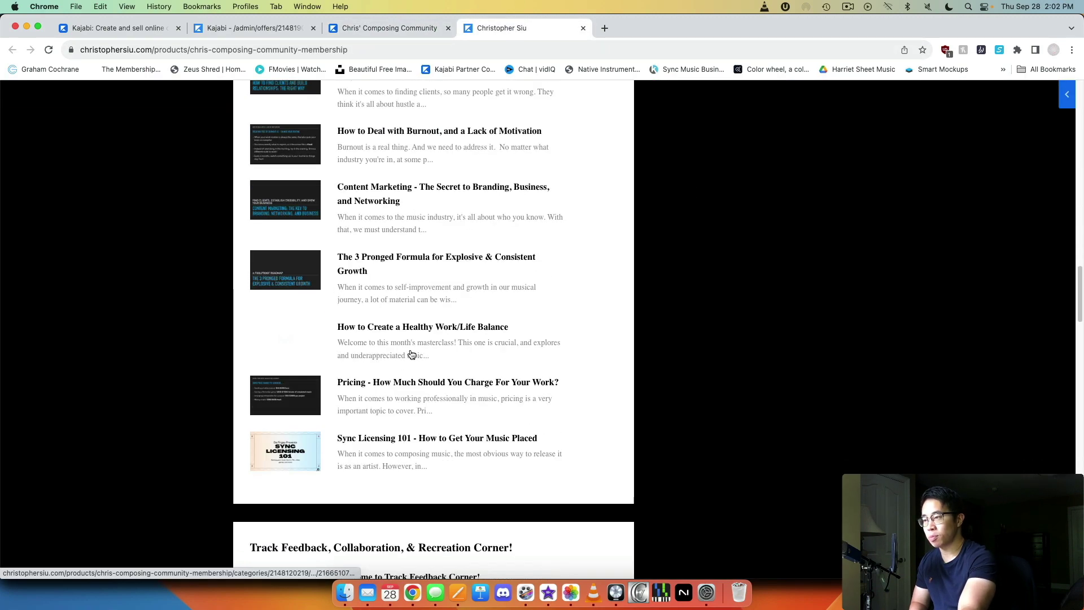
{"action": "scroll", "coordinate": [410, 352], "scroll_direction": "up", "scroll_amount": 20}
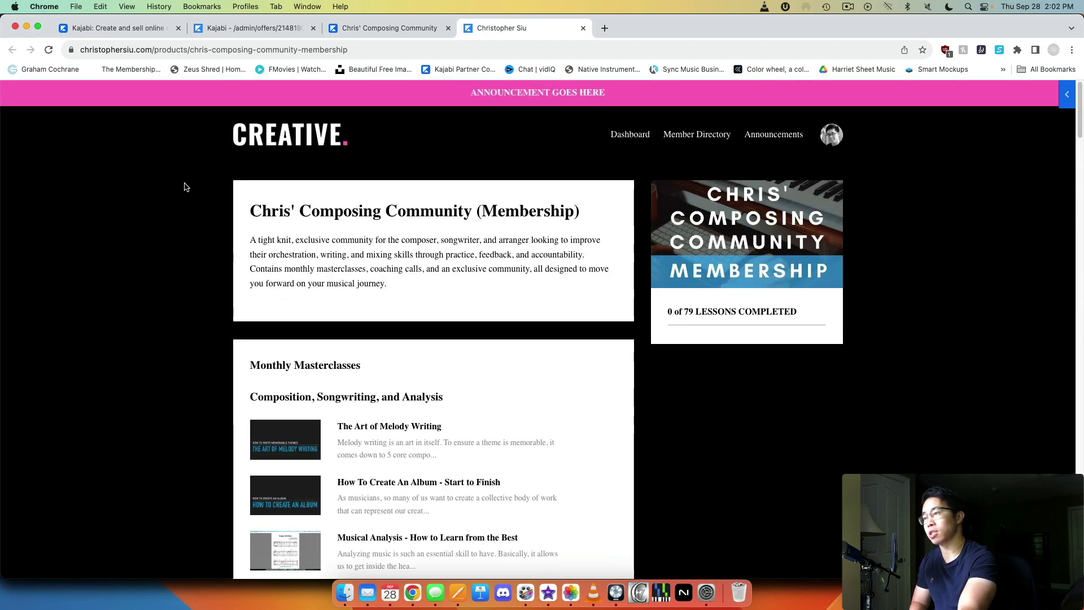
{"action": "left_click", "coordinate": [393, 28]}
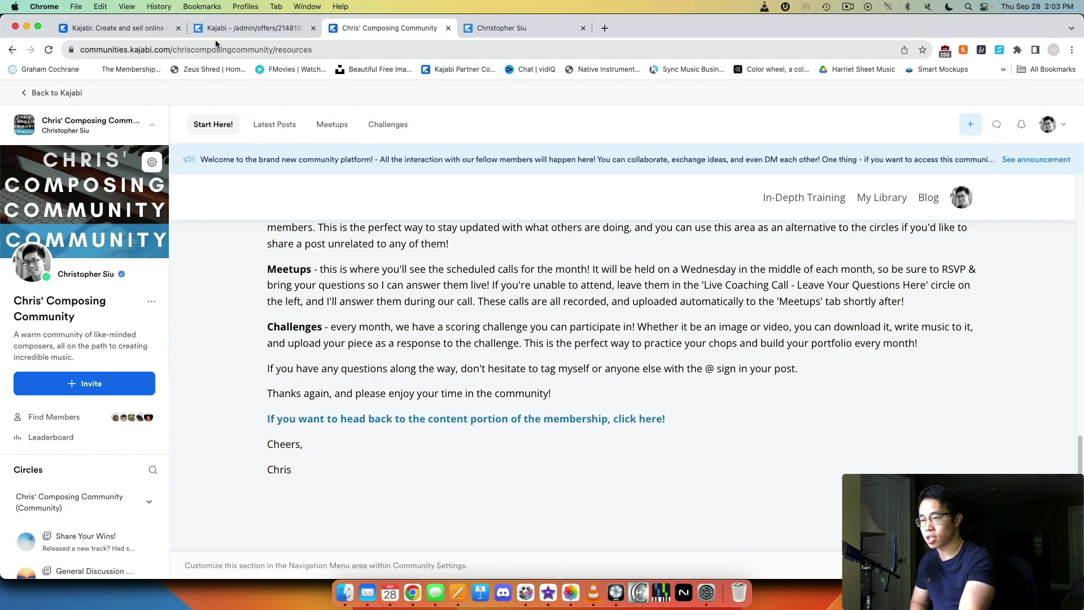
{"action": "scroll", "coordinate": [372, 302], "scroll_direction": "up", "scroll_amount": 10}
{"action": "scroll", "coordinate": [382, 301], "scroll_direction": "down", "scroll_amount": 4}
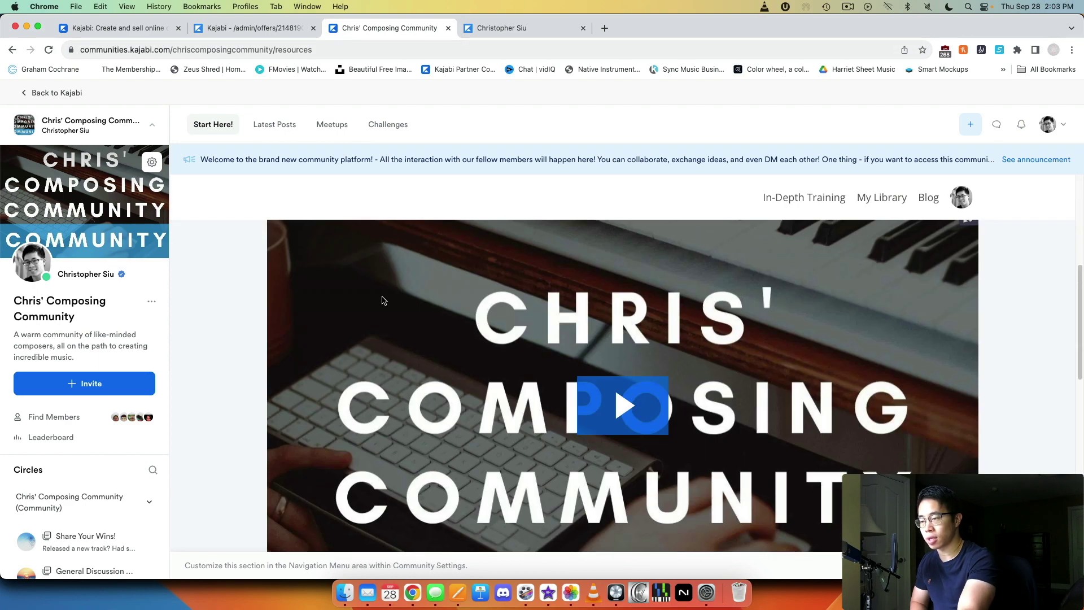
{"action": "scroll", "coordinate": [382, 300], "scroll_direction": "down", "scroll_amount": 6}
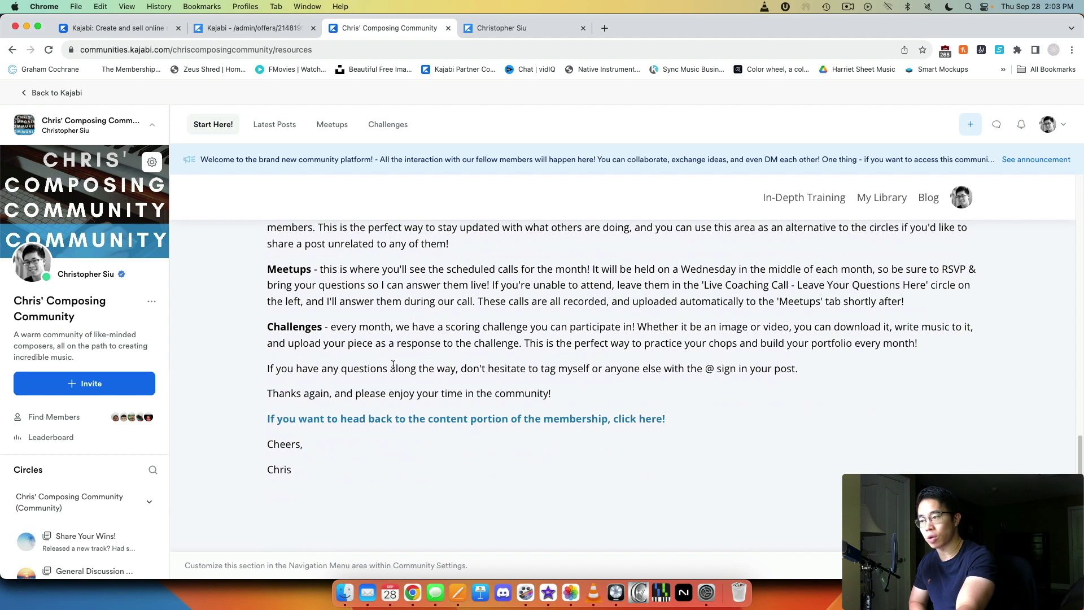